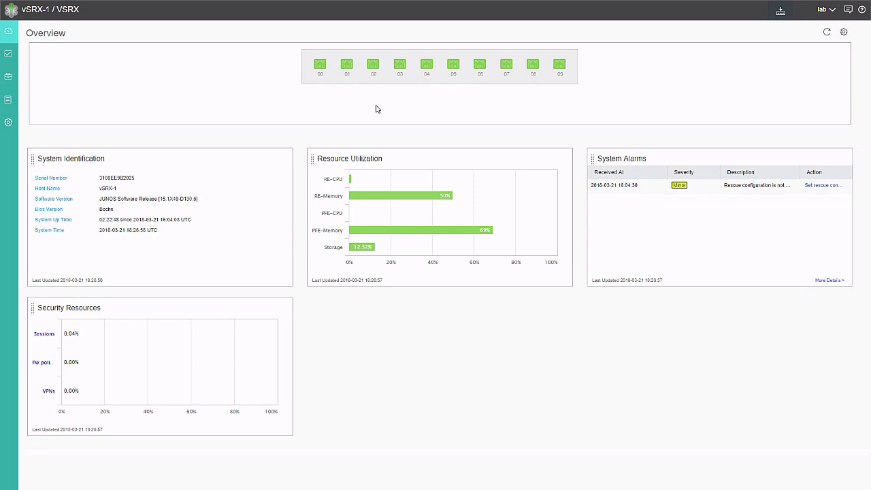
Expand the left navigation sidebar on the vSRX-1 dashboard.
mouse_move(7, 150)
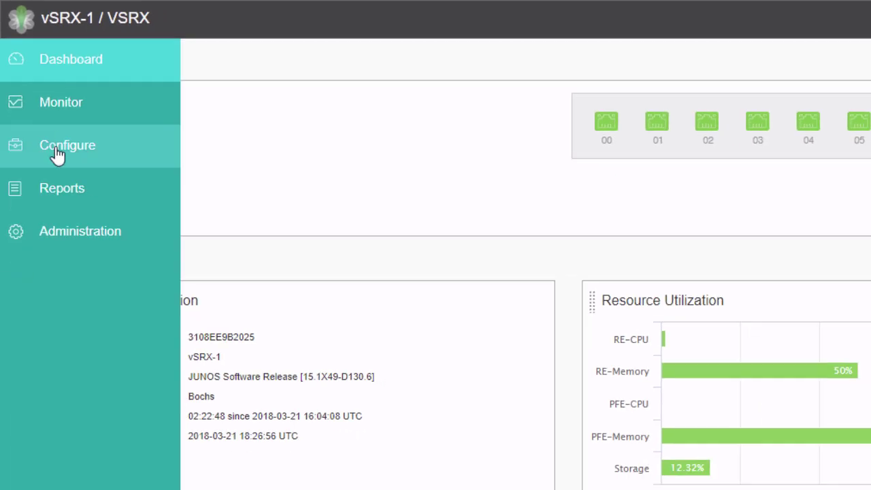
Navigate to Configure › Security › NAT › Destination to show the empty Destination NAT page.
left_click(57, 155)
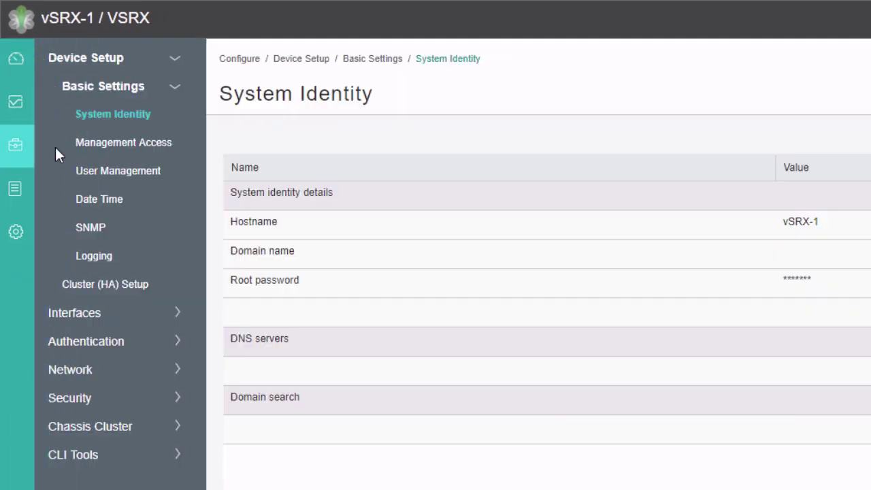
left_click(119, 407)
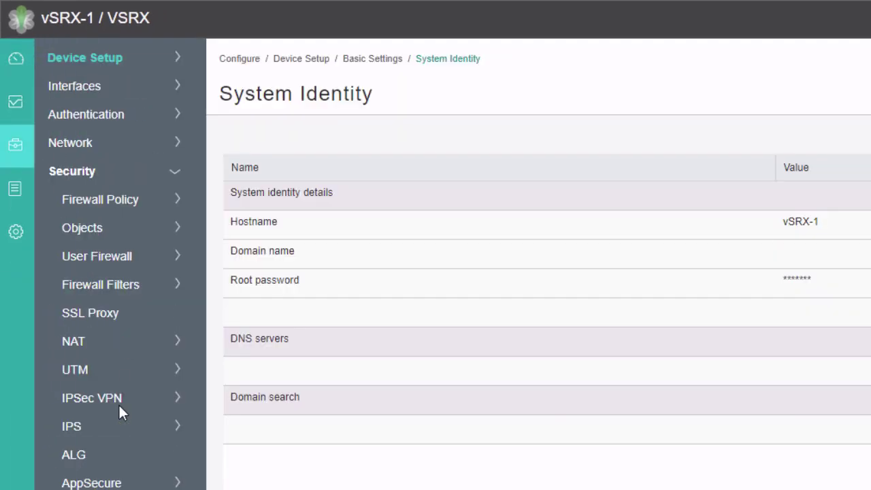
left_click(88, 342)
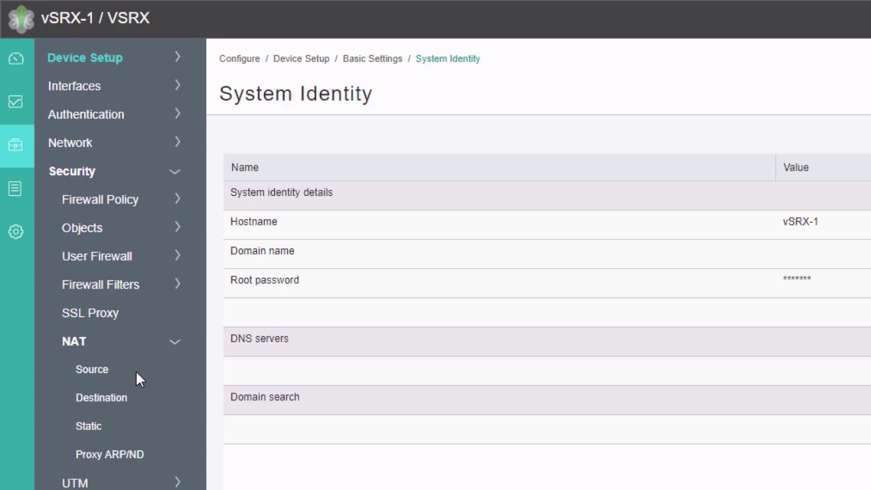
left_click(118, 396)
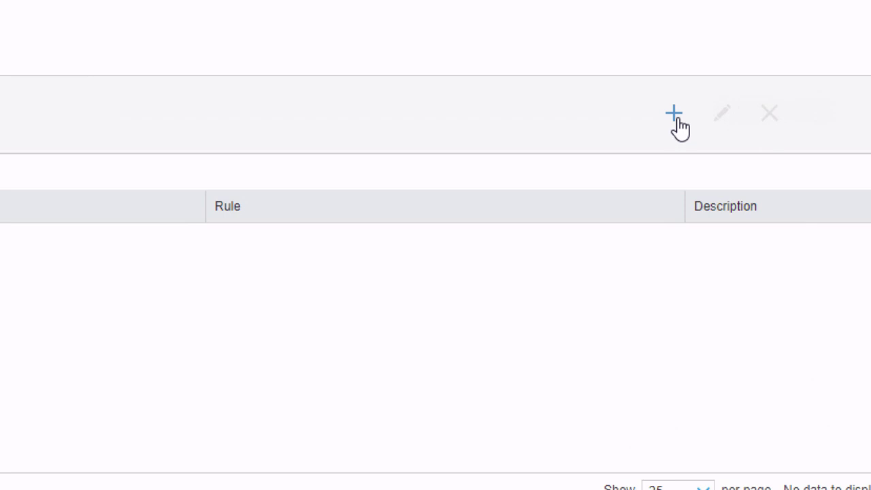
Add a new destination NAT rule set named dst-LB.
left_click(674, 116)
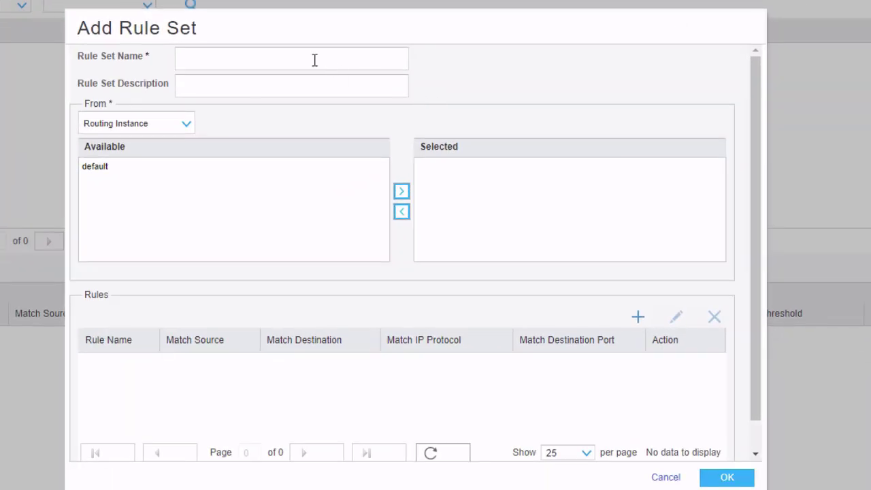
left_click(316, 59)
type("dst-lb")
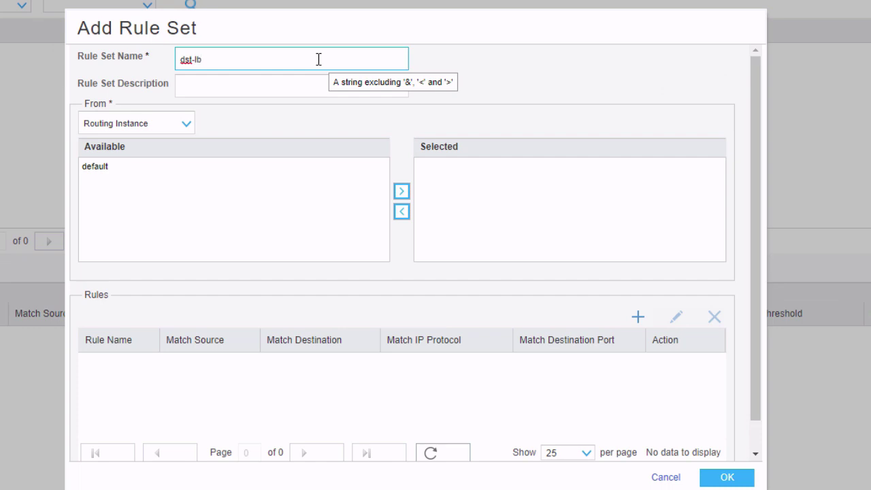
key("BackSpace")
key("BackSpace")
type("LB")
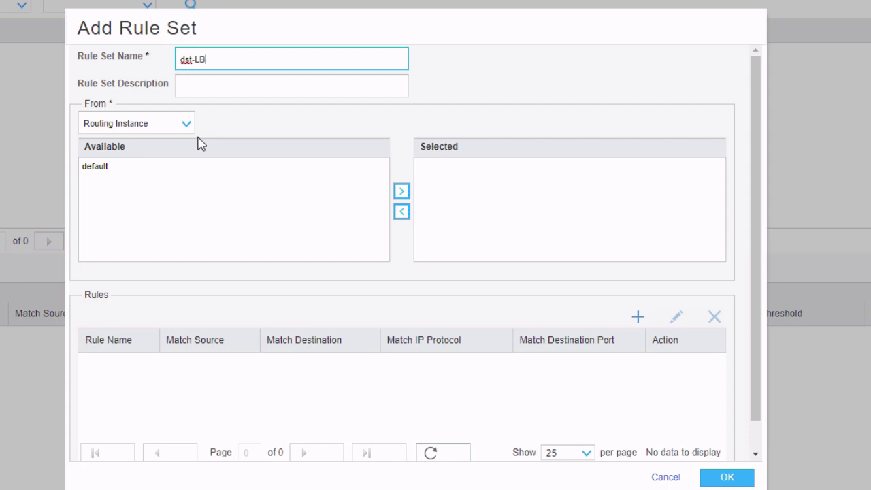
Set the rule set's From source to Zone and select the Untrust zone.
left_click(186, 125)
left_click(149, 163)
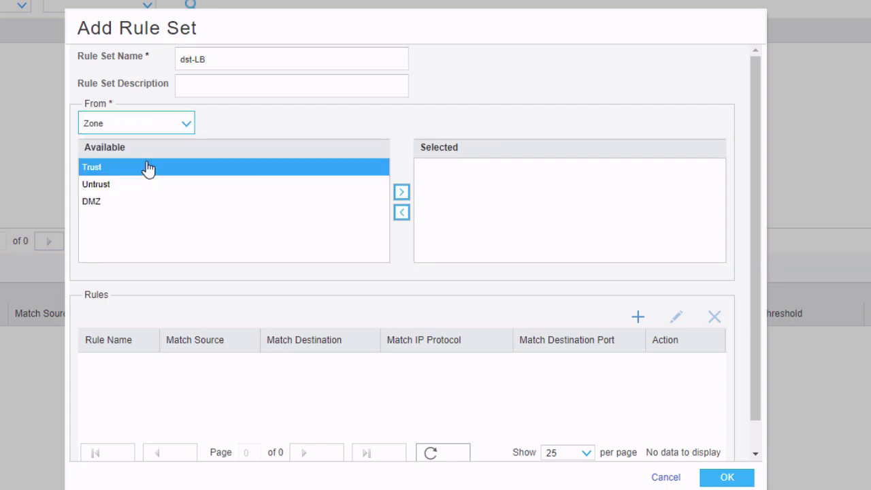
left_click(132, 185)
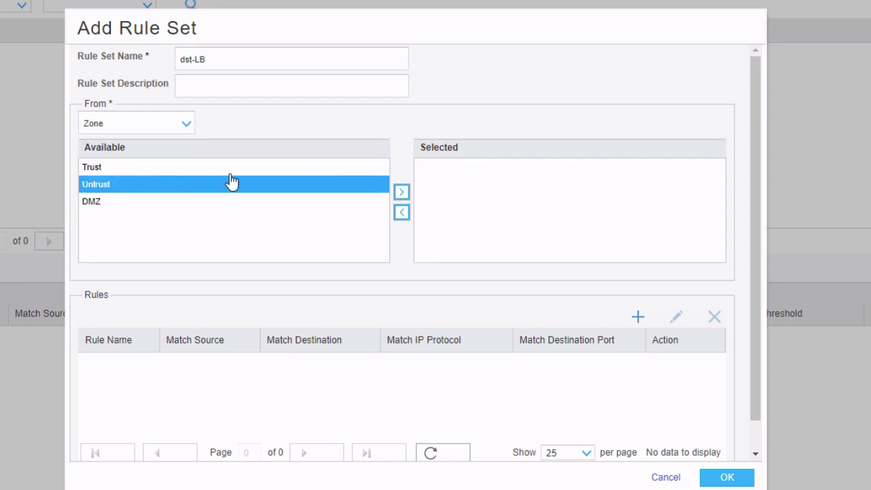
left_click(401, 191)
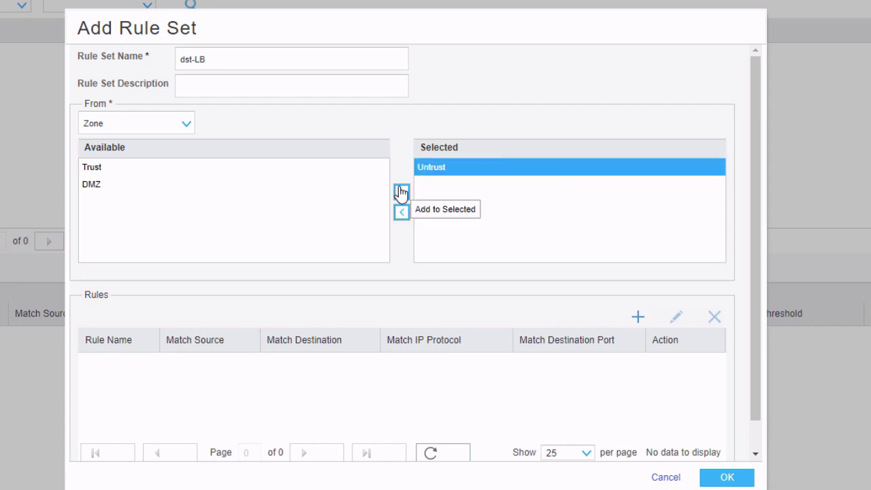
Add a new rule named dst-rule-LB to the rule set.
left_click(643, 321)
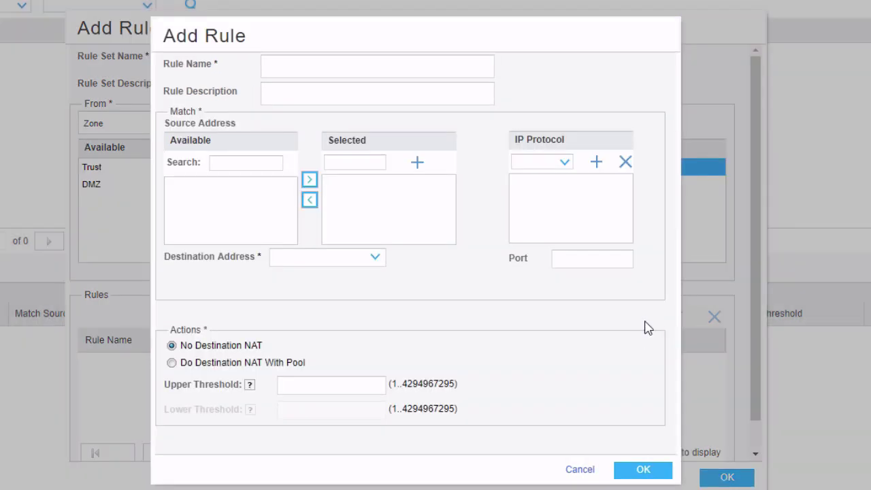
left_click(358, 58)
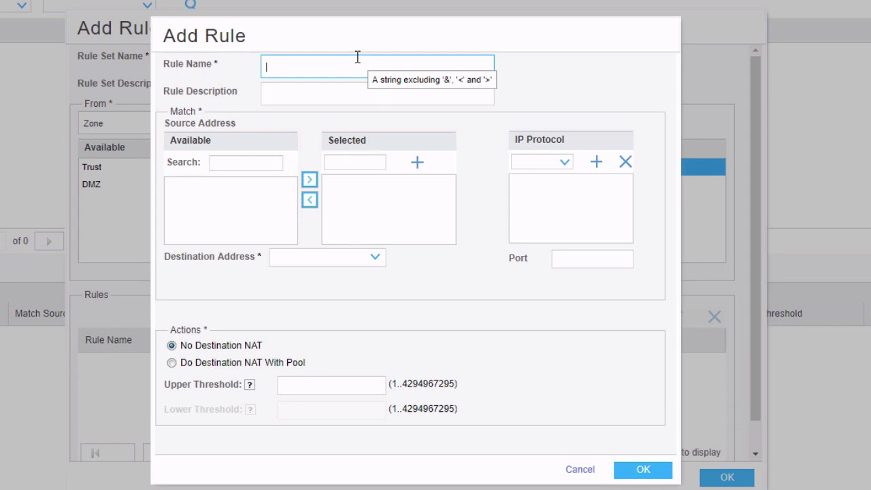
type("dst-rule-LB")
left_click(357, 308)
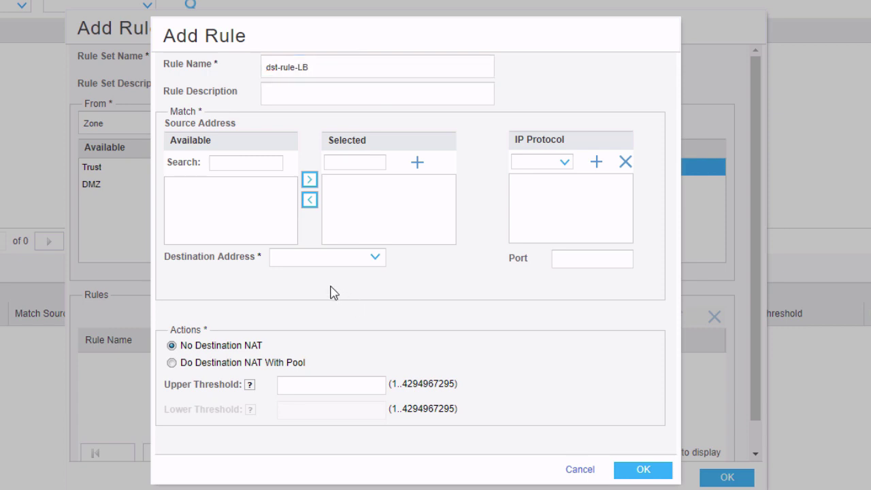
Add 0.0.0.0/0 as the rule's matched source address.
left_click(247, 167)
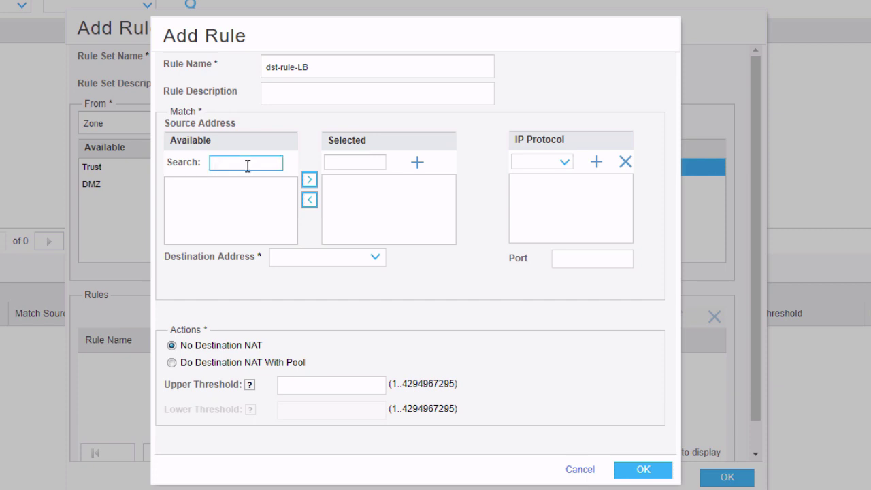
type("0.0.0.0")
key("BackSpace")
key("BackSpace")
key("BackSpace")
key("BackSpace")
key("BackSpace")
key("BackSpace")
key("BackSpace")
left_click(388, 162)
type("0.0.0")
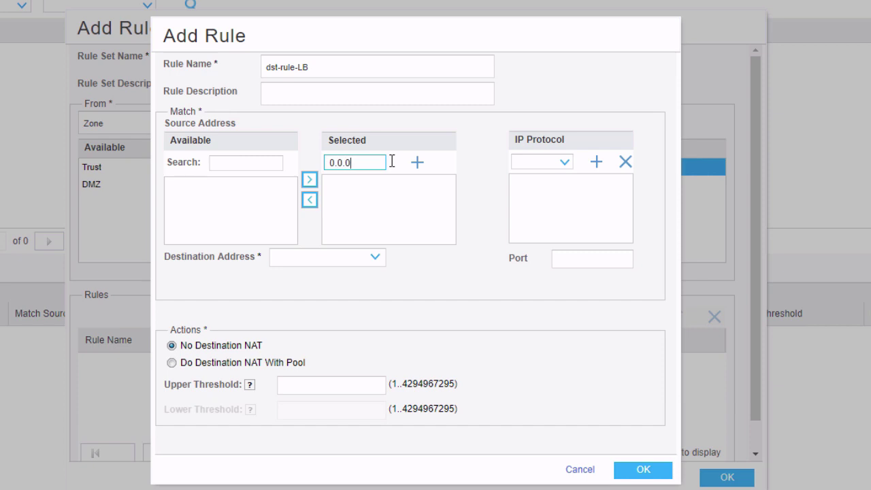
type(".0/0")
left_click(418, 163)
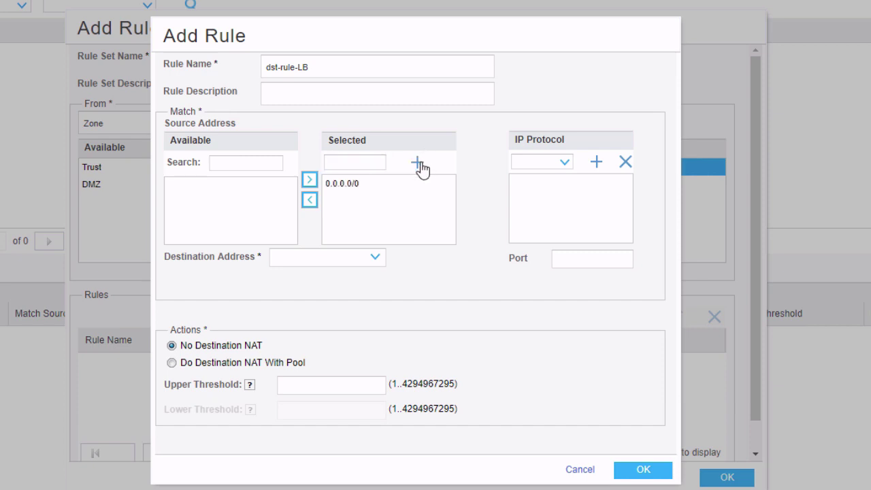
Set destination 172.25.11.254 and choose the action Do Destination NAT With Pool.
left_click(327, 256)
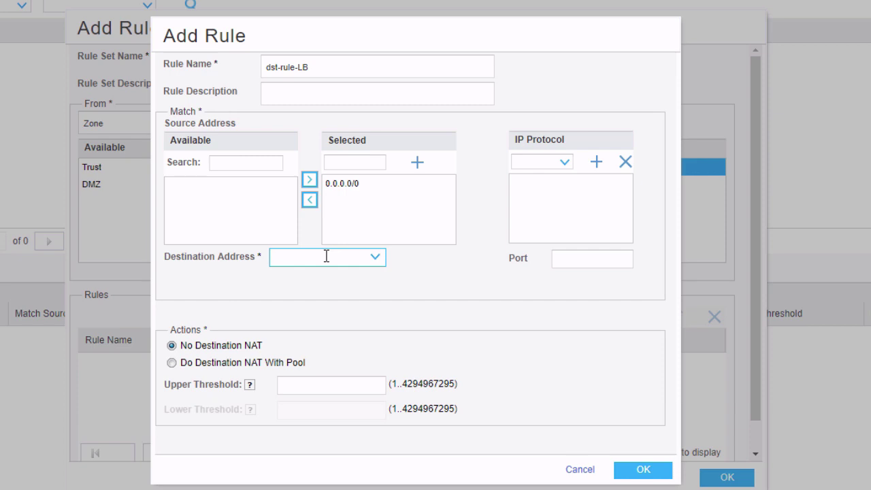
type("172.25.11.254")
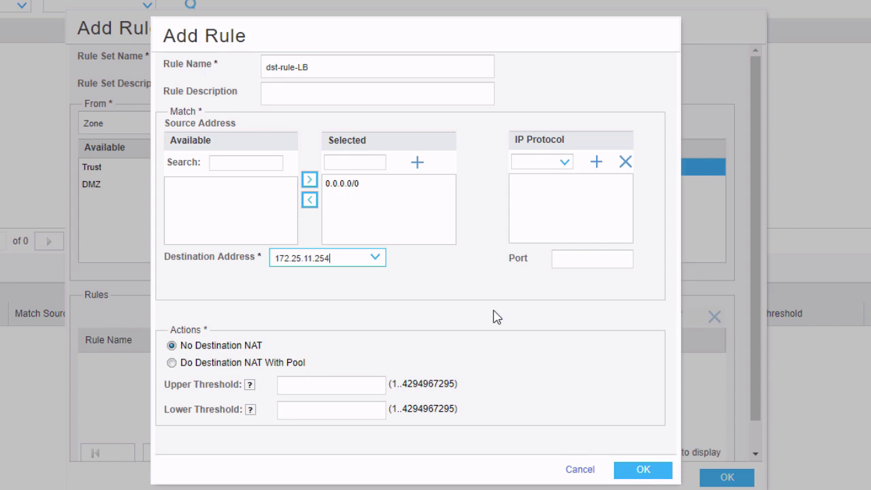
left_click(185, 364)
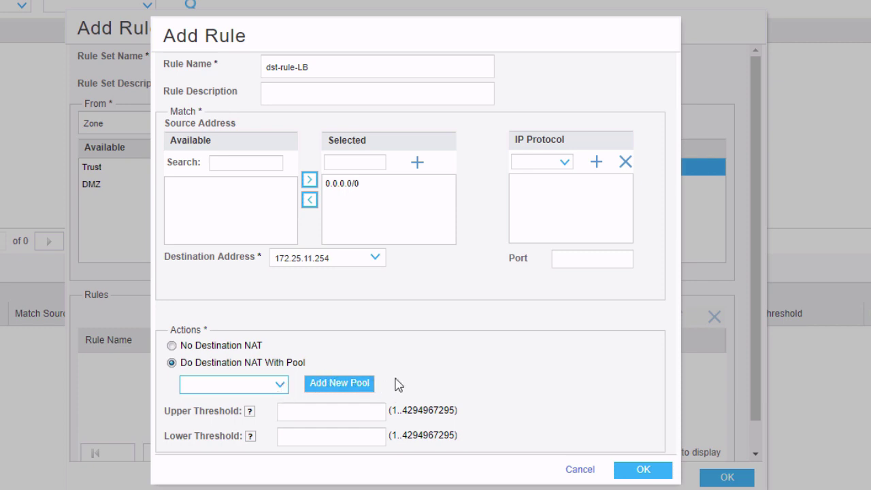
Start a new destination pool named dst-pool-LB.
left_click(339, 383)
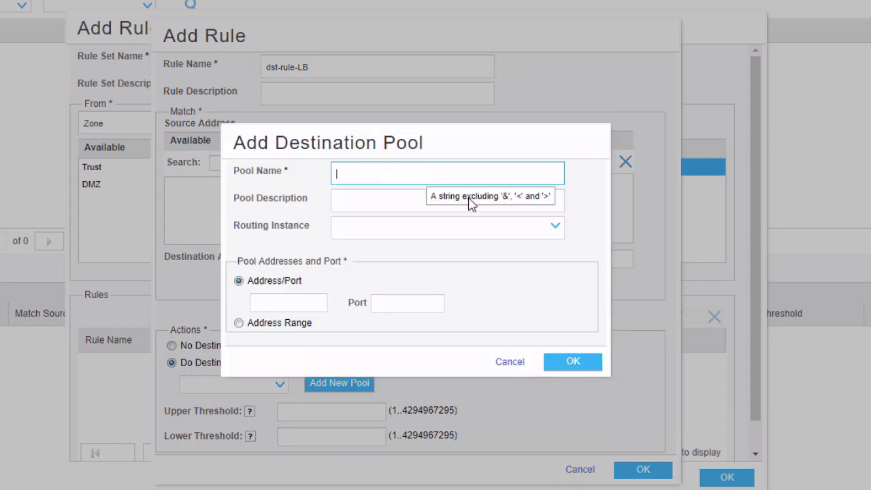
type("dst-pool-LB")
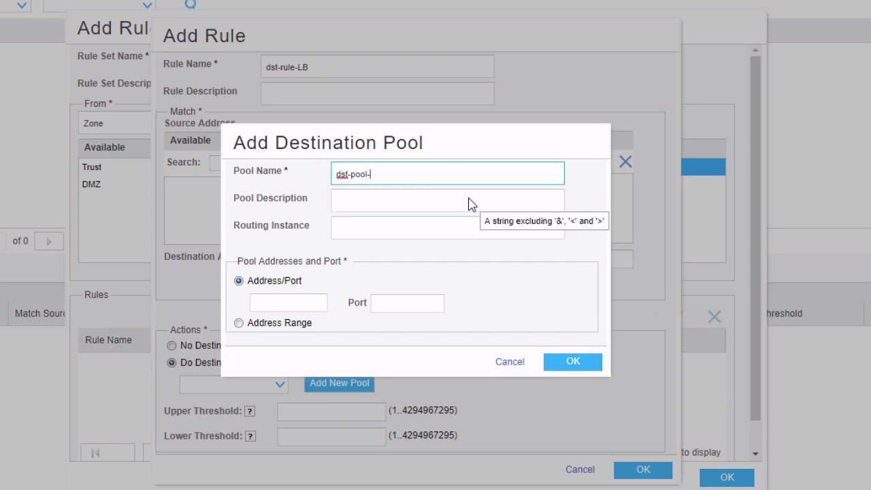
left_click(487, 286)
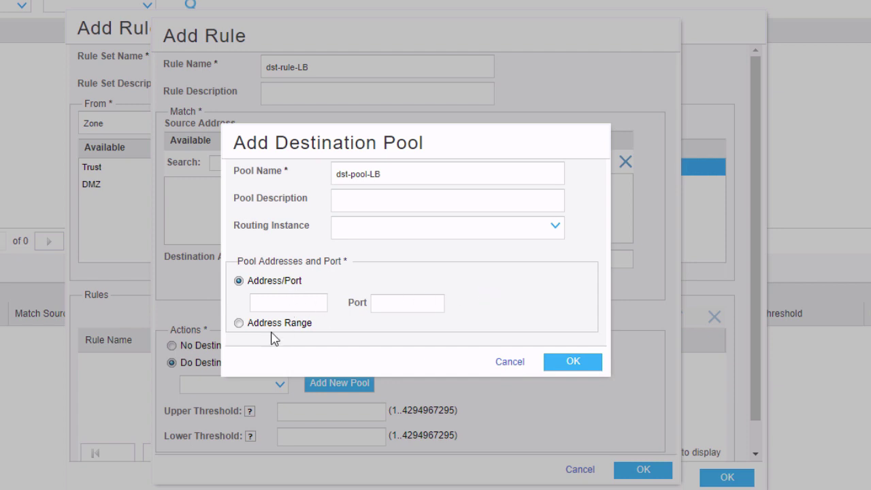
Give the pool Address/Port 10.5.5.100 on port 80 and save it.
left_click(239, 325)
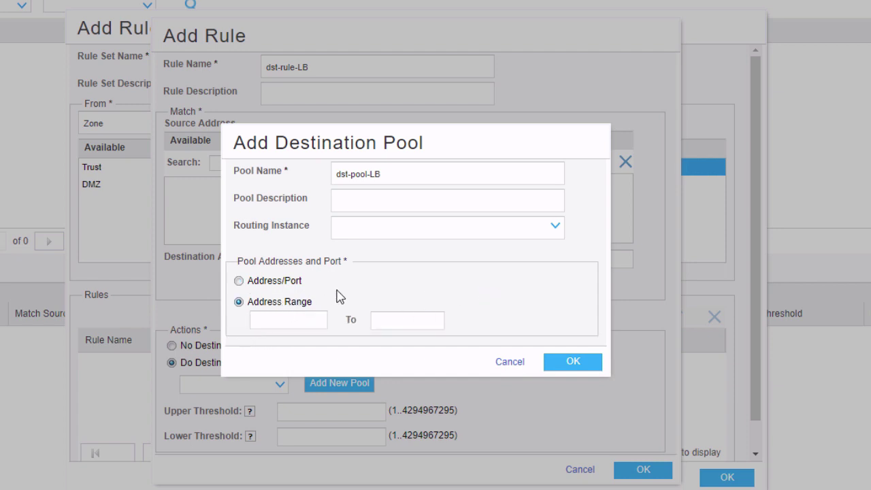
left_click(241, 282)
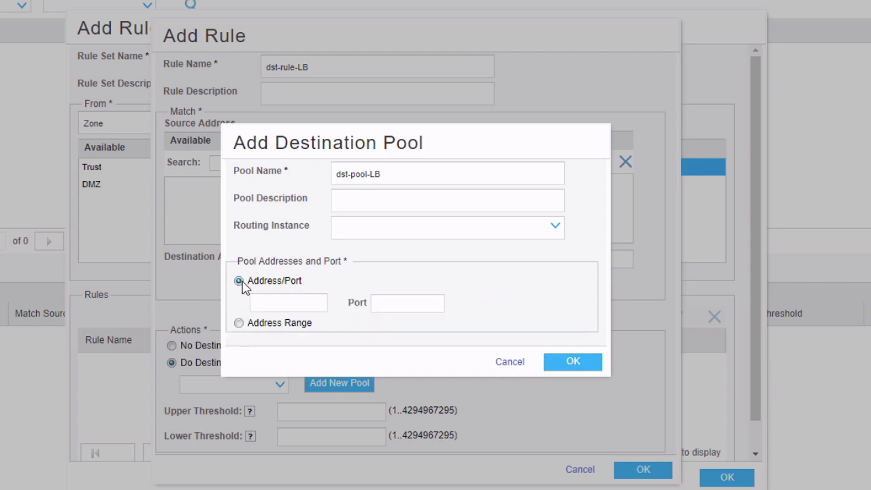
left_click(289, 307)
type("10.5.5.100")
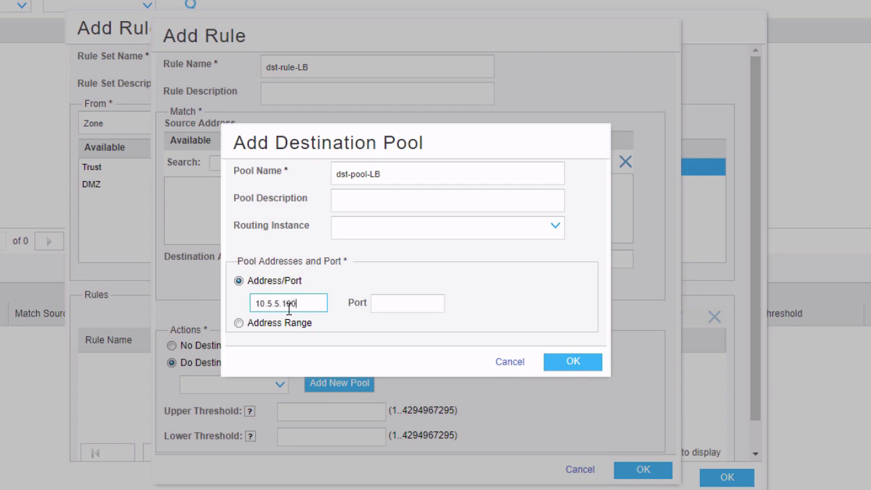
key("Tab")
type("80")
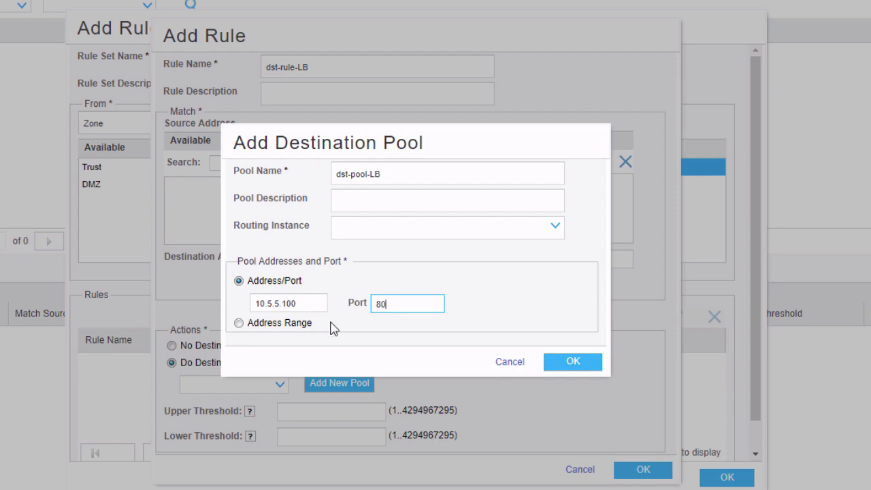
left_click(578, 364)
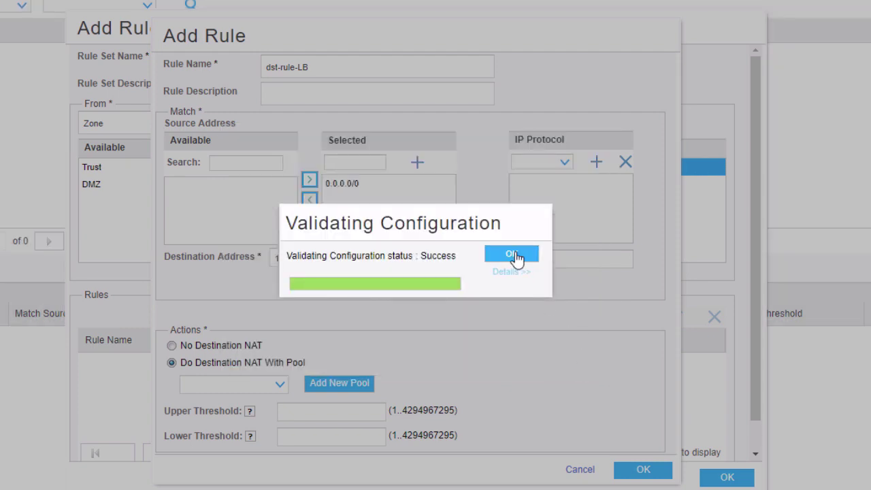
Assign dst-pool-LB to dst-rule-LB, save the rule and rule set, and view the pool list.
left_click(514, 255)
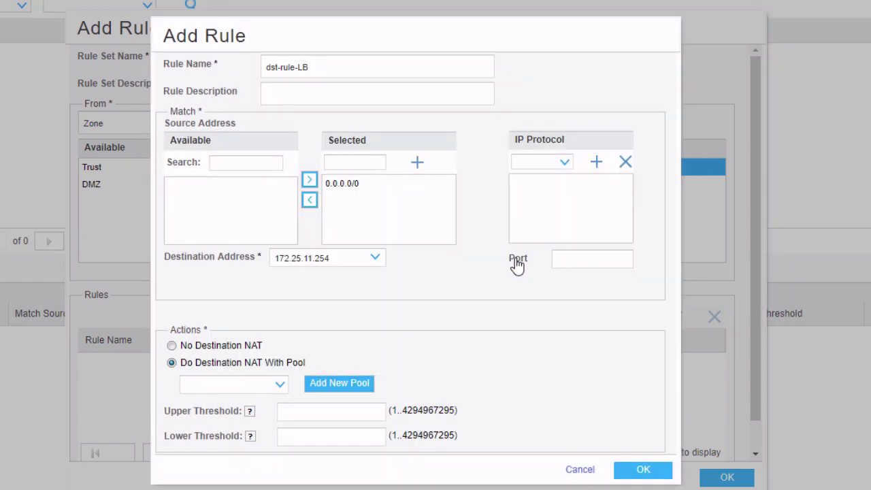
left_click(280, 387)
left_click(253, 408)
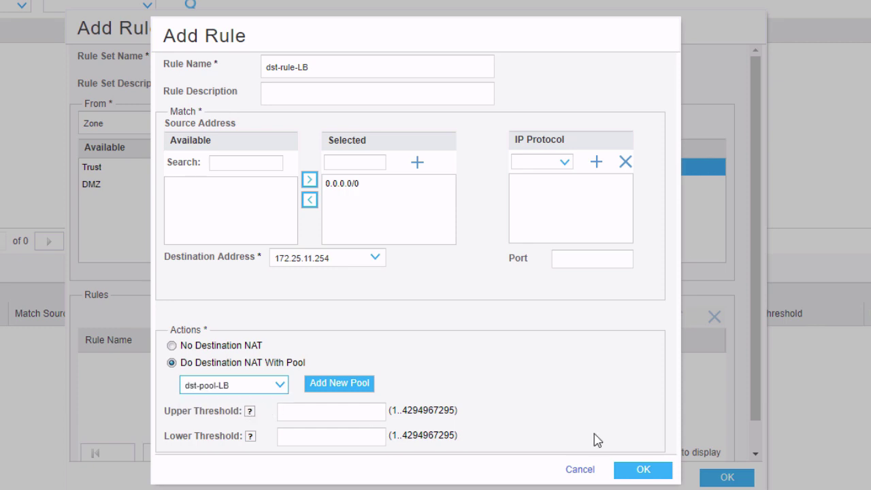
left_click(650, 471)
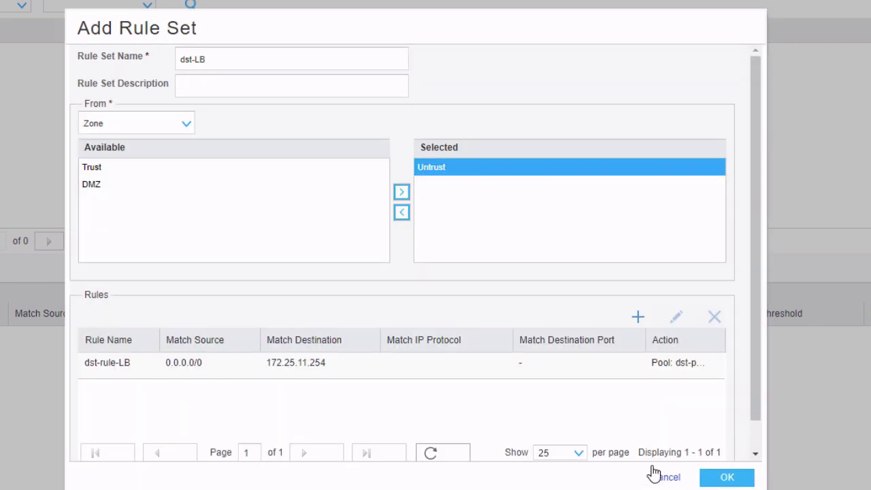
left_click(728, 478)
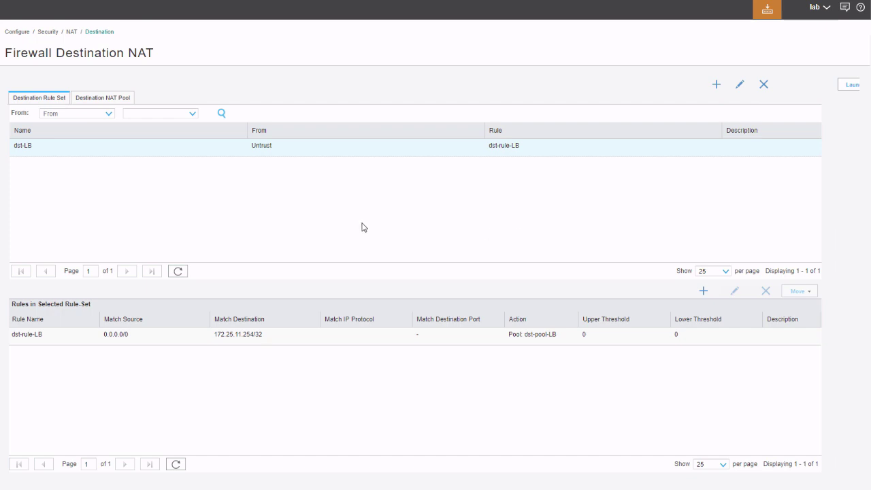
left_click(120, 101)
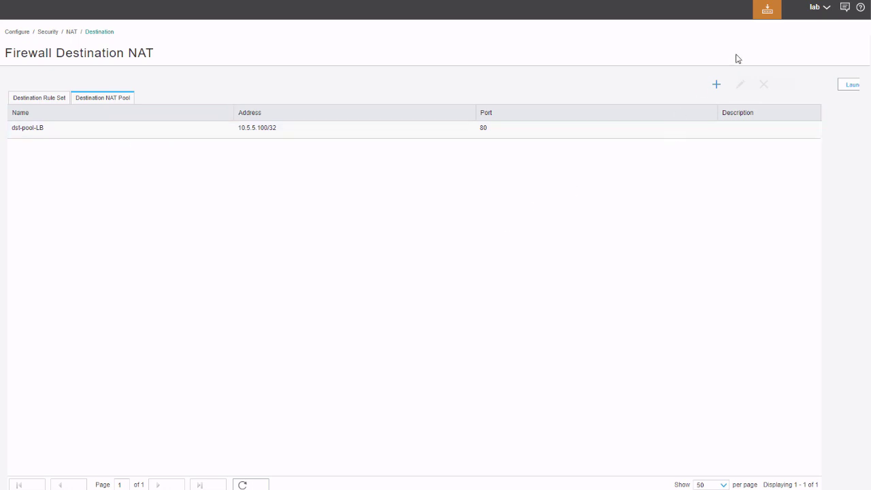
Commit the pending destination NAT configuration to the device.
left_click(767, 10)
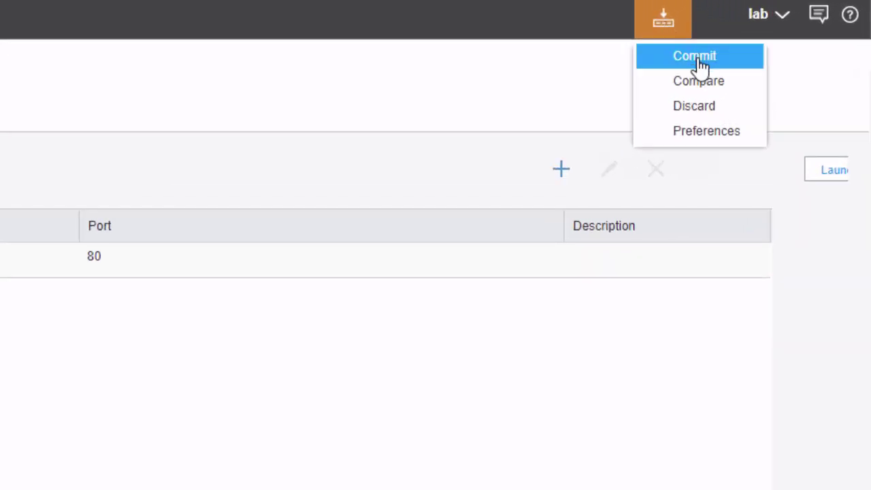
left_click(699, 60)
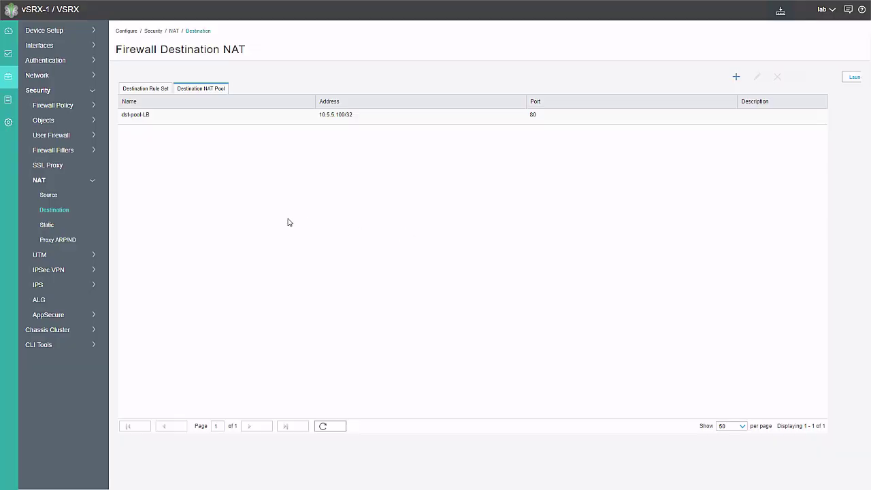
Open Monitor › NAT › Destination NAT and show the Pools statistics for dst-pool-LB.
left_click(13, 87)
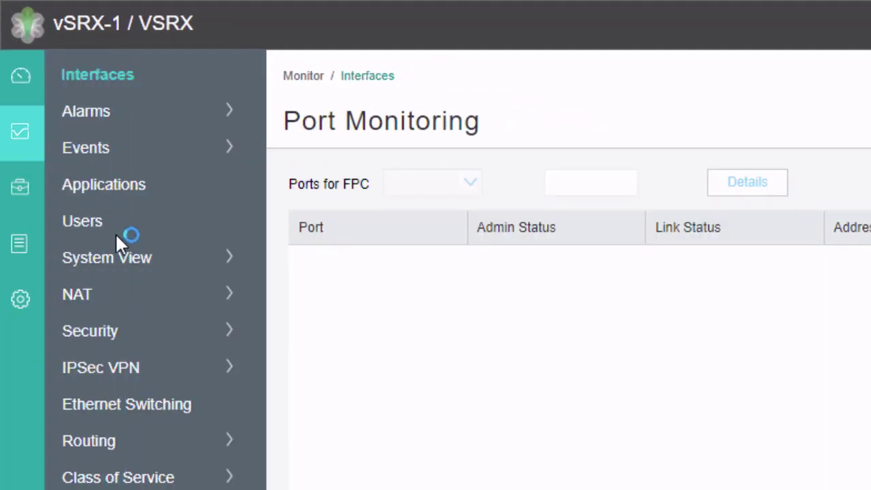
left_click(78, 292)
left_click(124, 369)
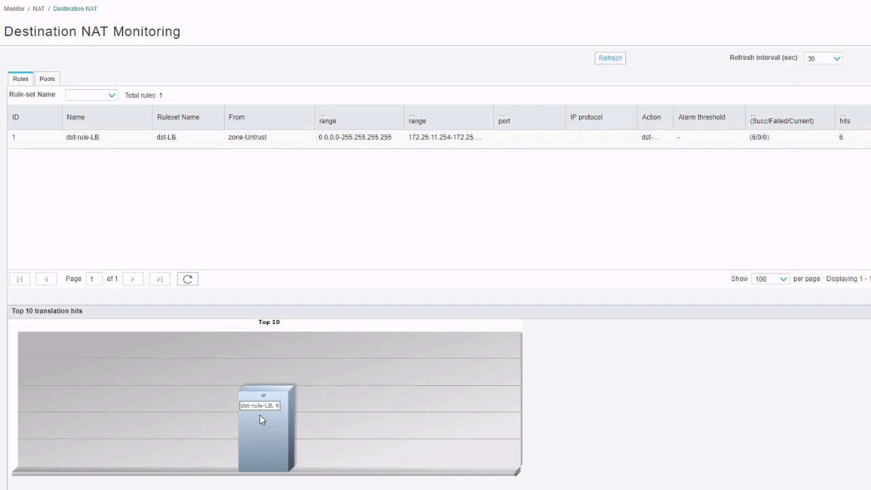
left_click(52, 82)
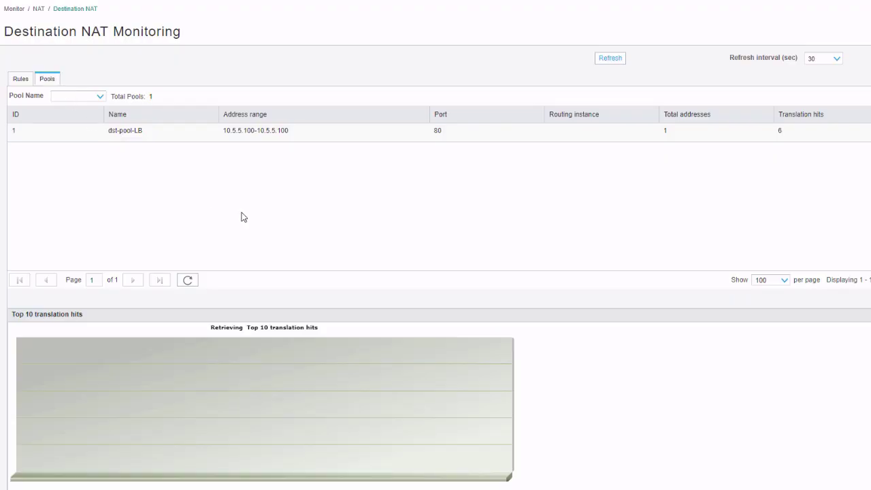